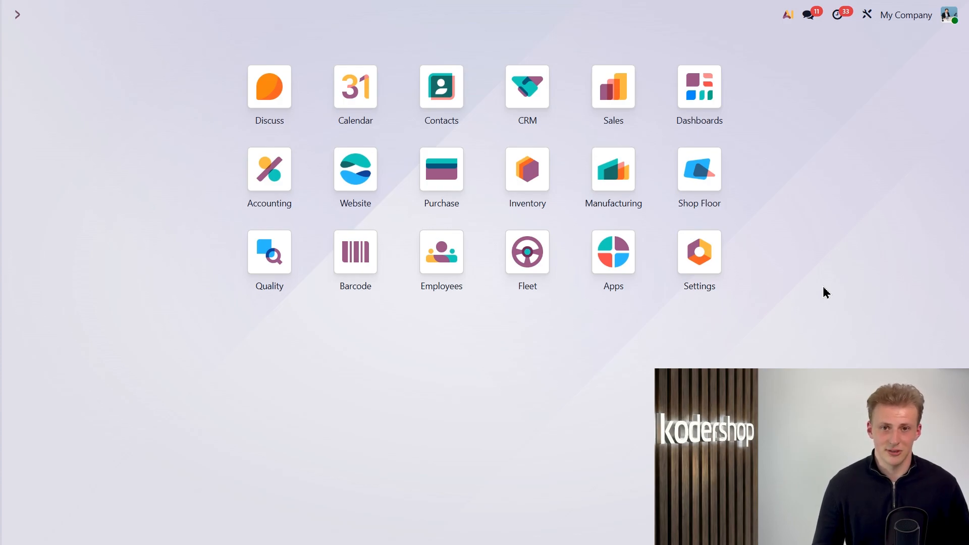
Clear the To Do filter from the manufacturing orders list and view the cost overview of Large Table order WH/MO/00024
left_click(632, 199)
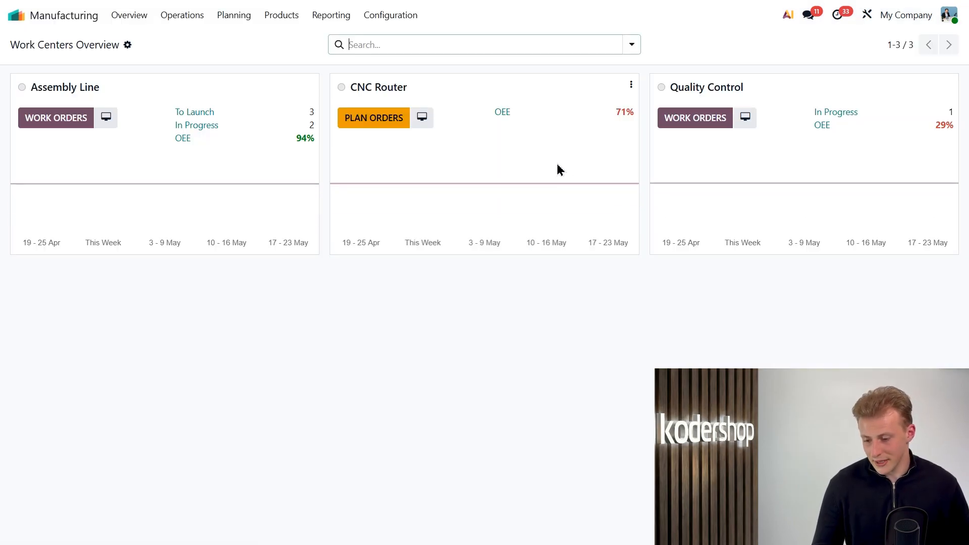
left_click(188, 18)
left_click(192, 40)
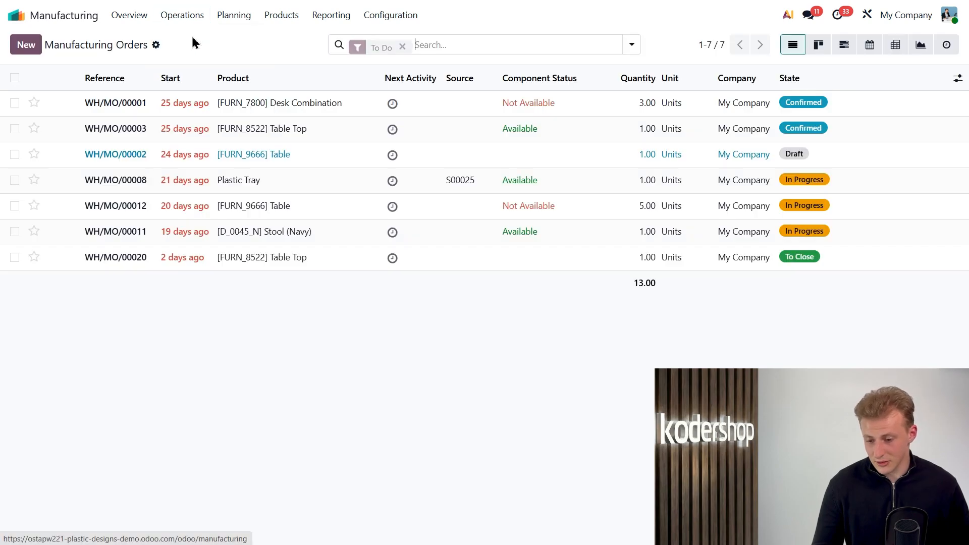
left_click(402, 44)
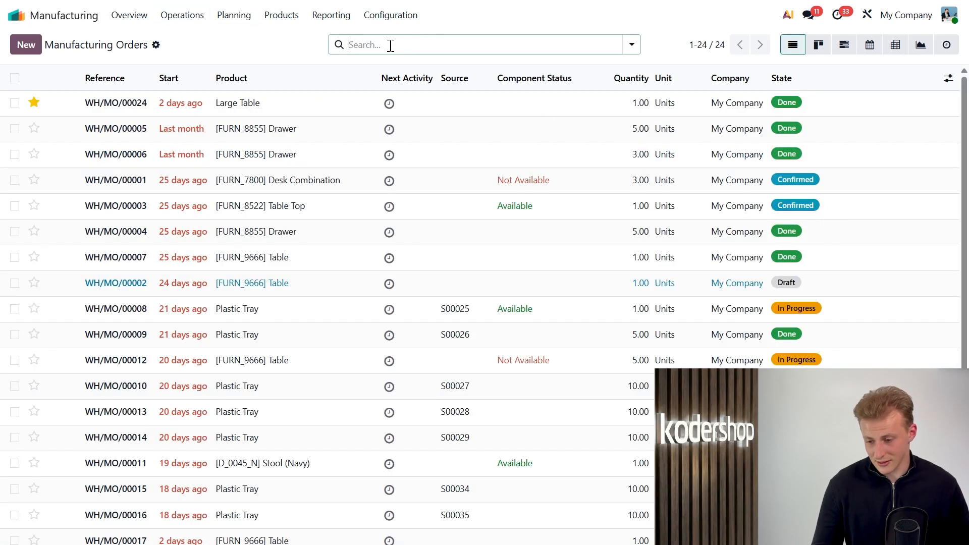
left_click(312, 101)
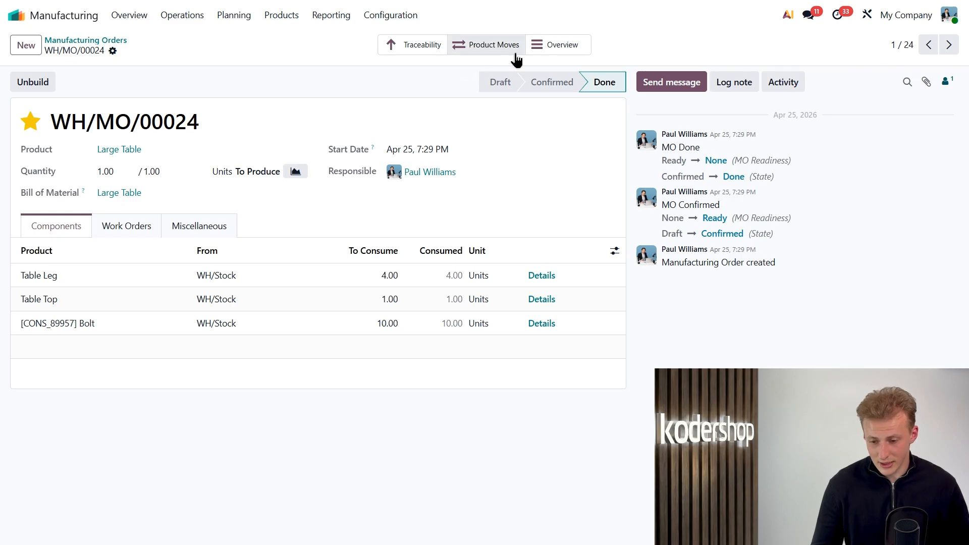
left_click(548, 46)
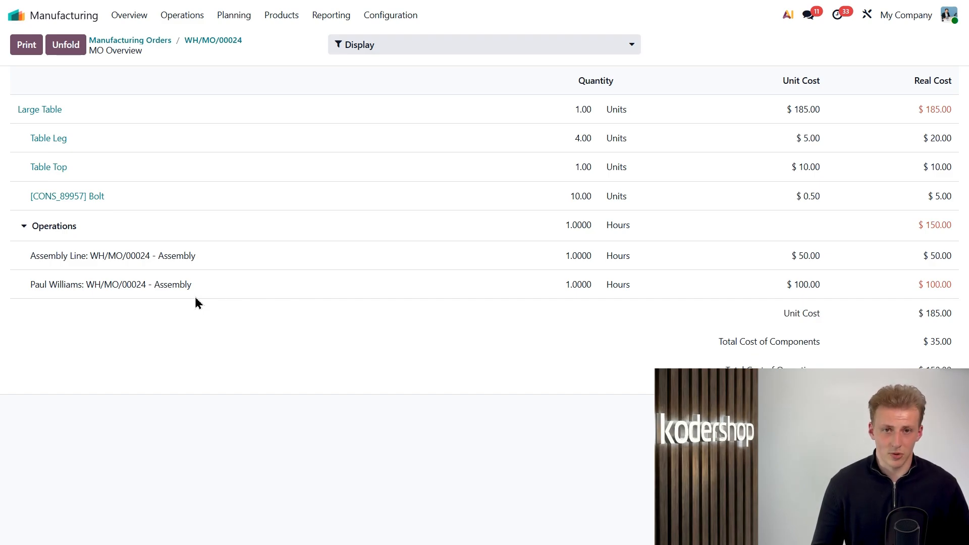
Open the administrator's employee record (Chief Technical Officer) and check the Hourly Cost in its application settings
left_click(55, 18)
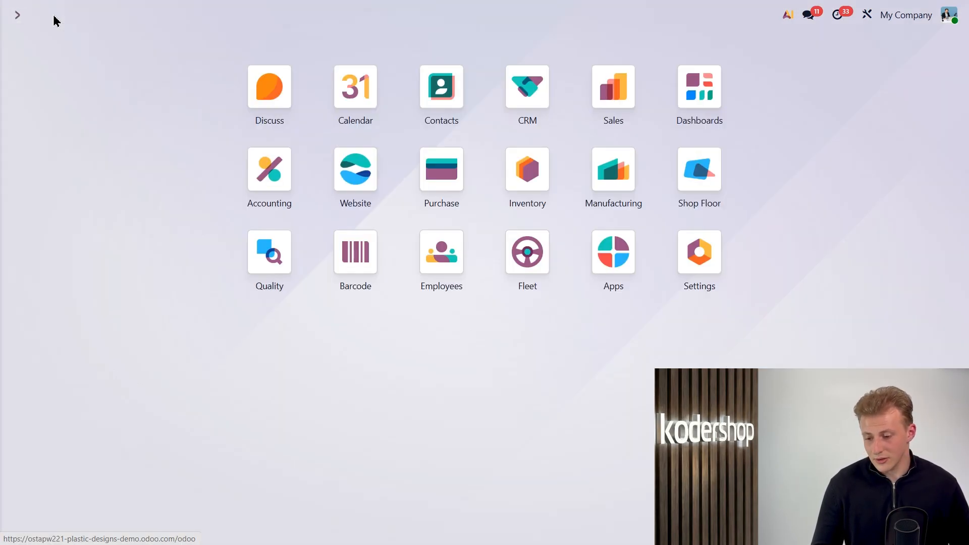
left_click(443, 256)
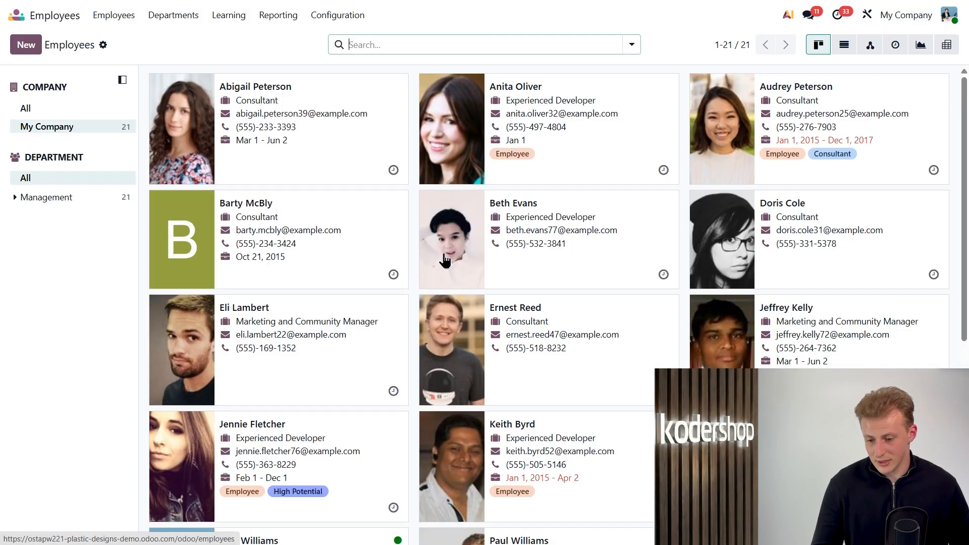
scroll(343, 298, "down", 5)
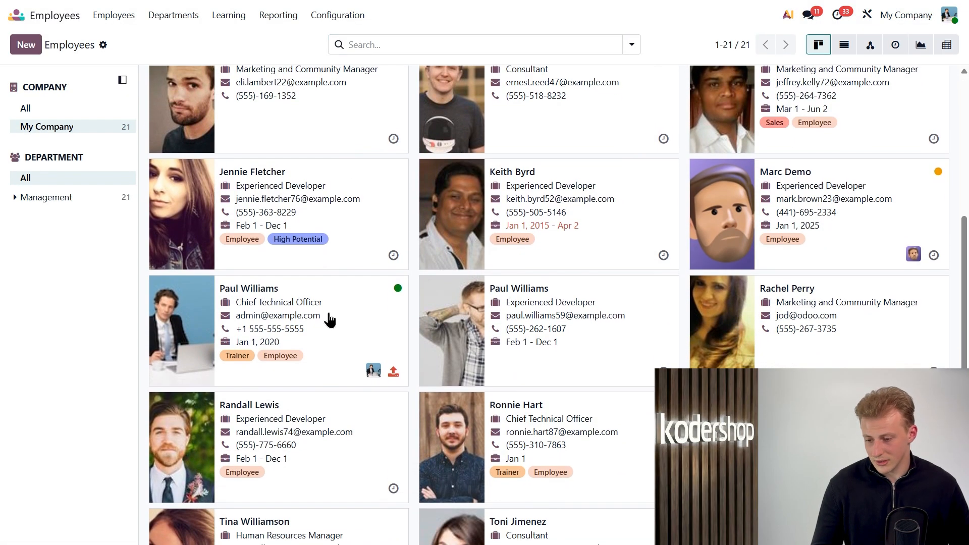
left_click(330, 320)
left_click(311, 239)
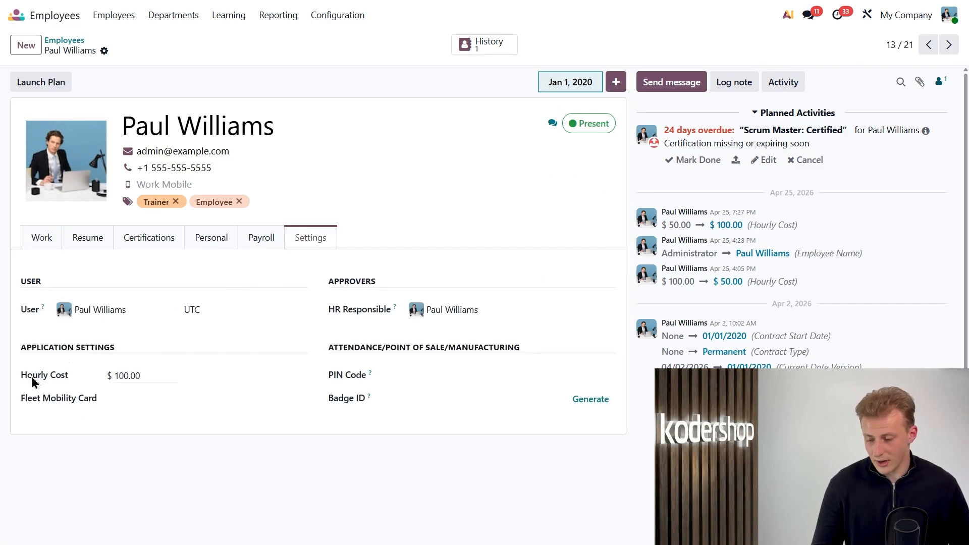
left_click(147, 376)
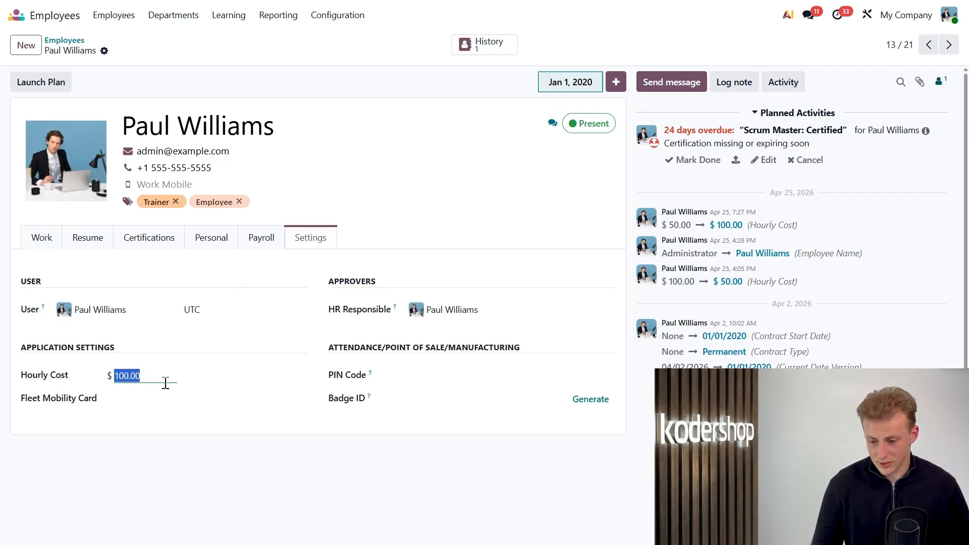
left_click(169, 395)
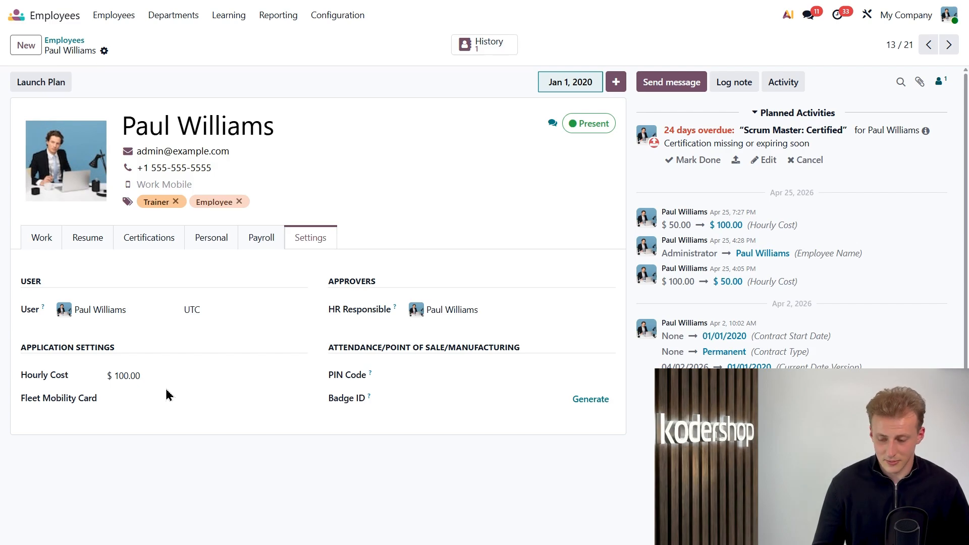
Open the Large Table product form from the Manufacturing product list
left_click(63, 24)
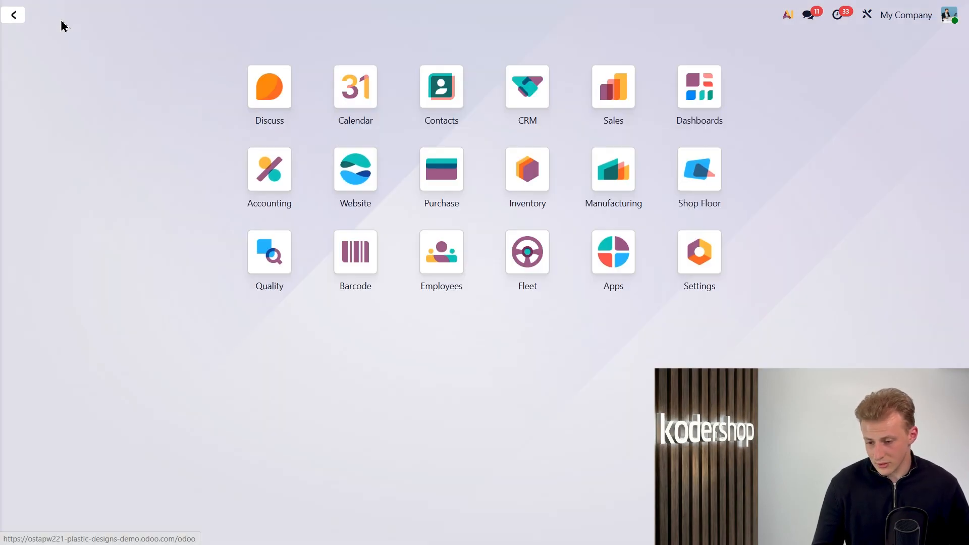
left_click(596, 179)
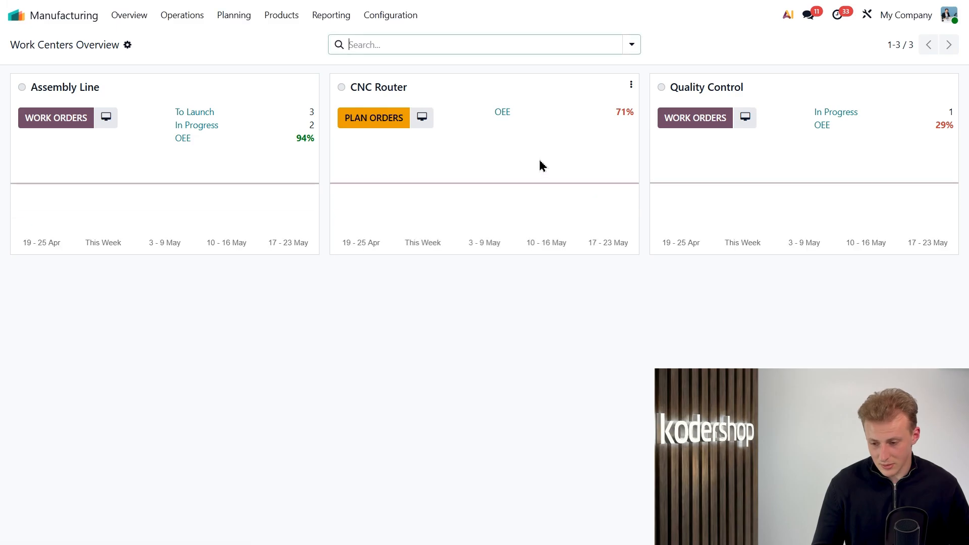
left_click(283, 19)
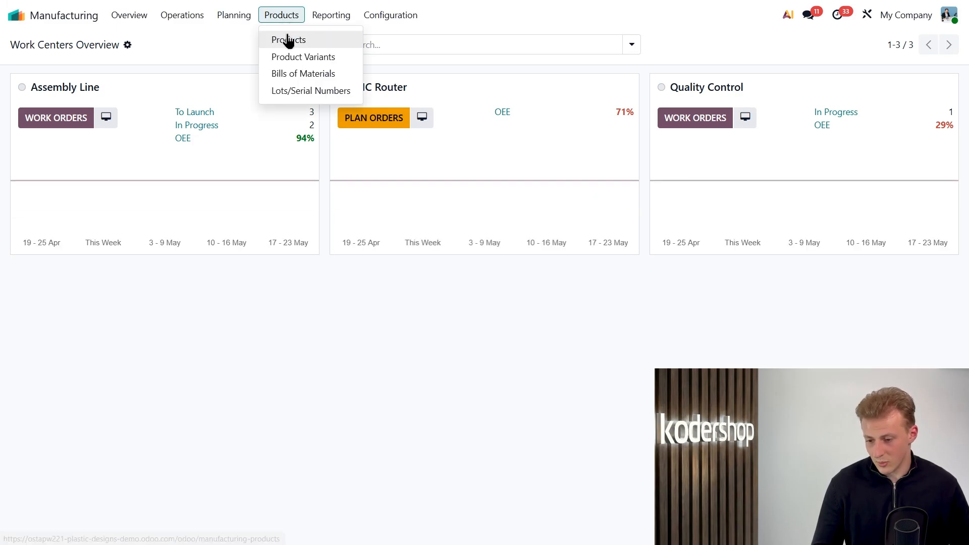
left_click(288, 40)
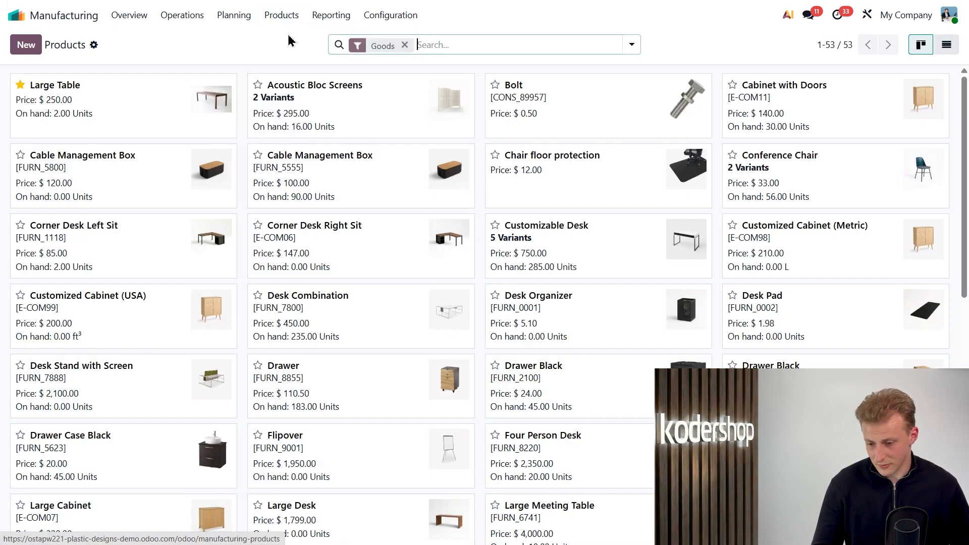
left_click(130, 112)
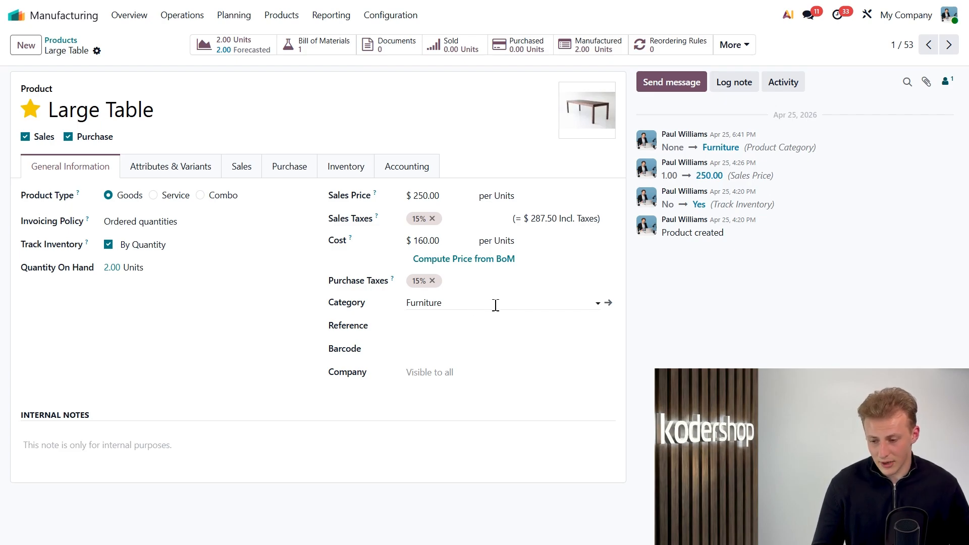
Open the product's Furniture category and examine the available Costing Method options
left_click(609, 305)
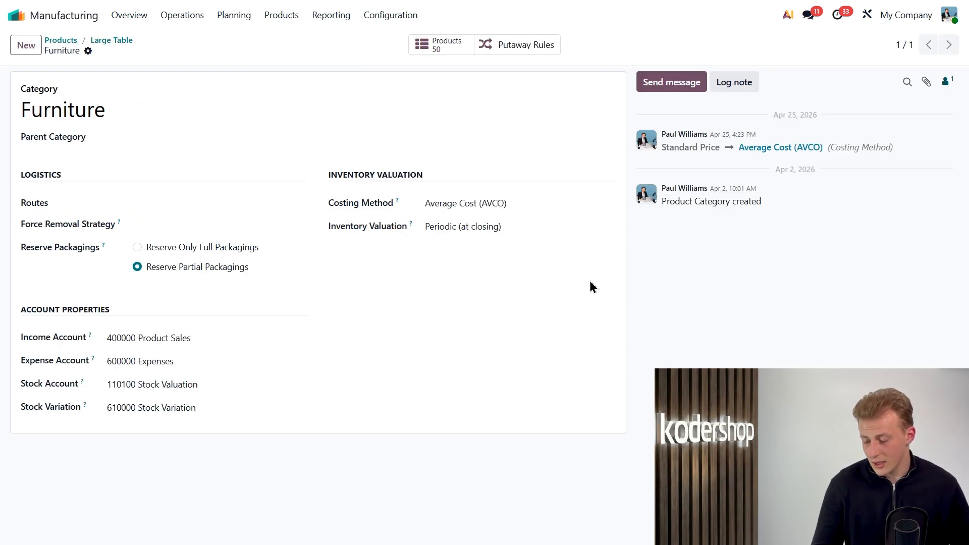
left_click(534, 204)
left_click(534, 204)
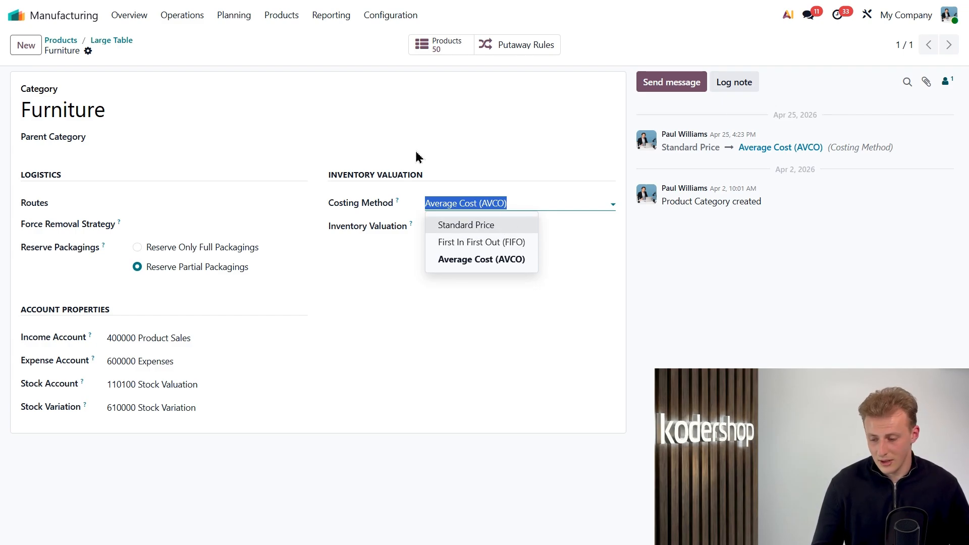
Return to the Large Table product and review the components and operations of its bill of materials
left_click(122, 41)
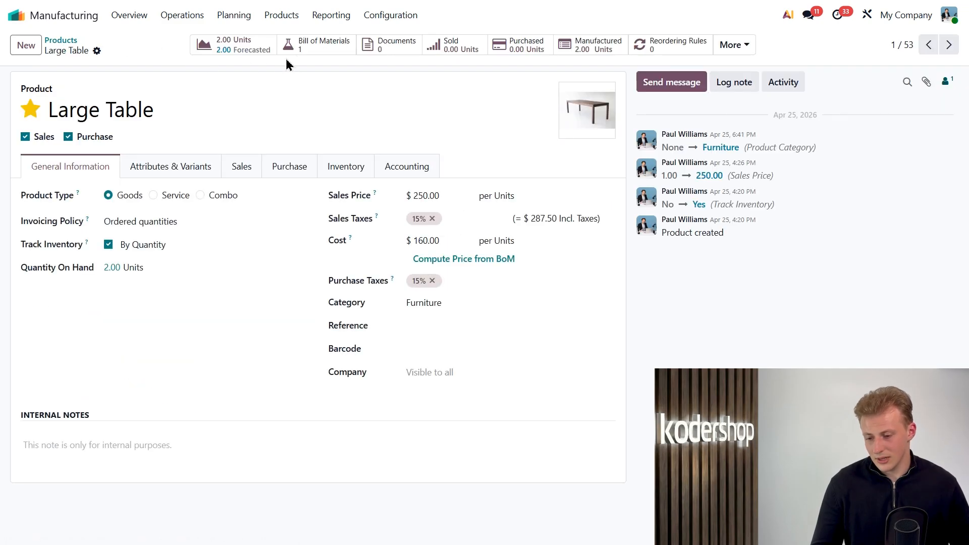
left_click(312, 44)
left_click(285, 111)
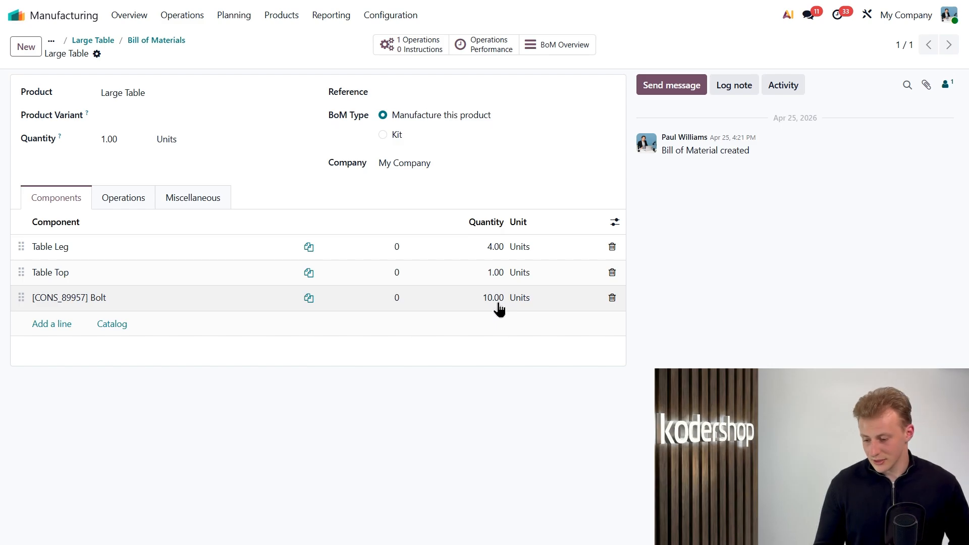
left_click(145, 202)
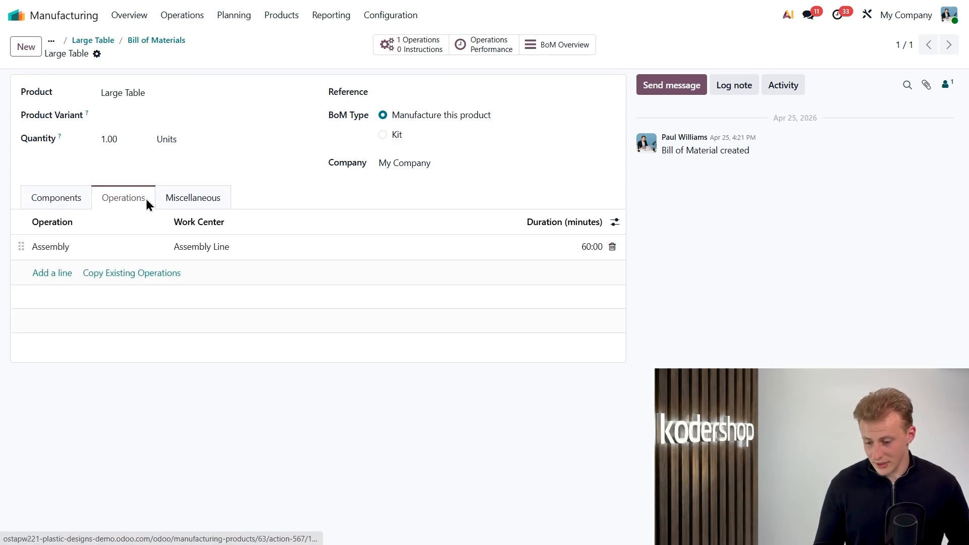
Inspect the Assembly operation's default duration and open its Assembly Line work center
left_click(587, 249)
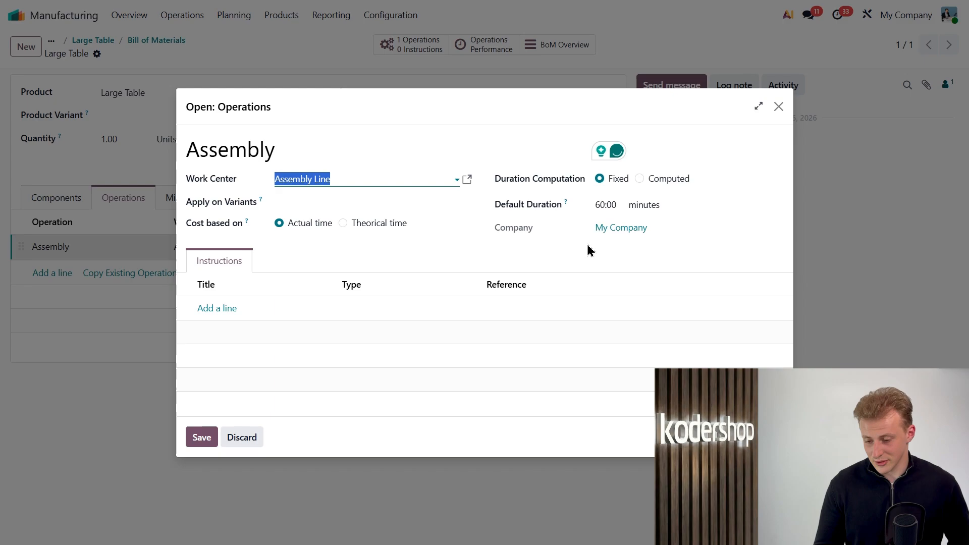
left_click(622, 203)
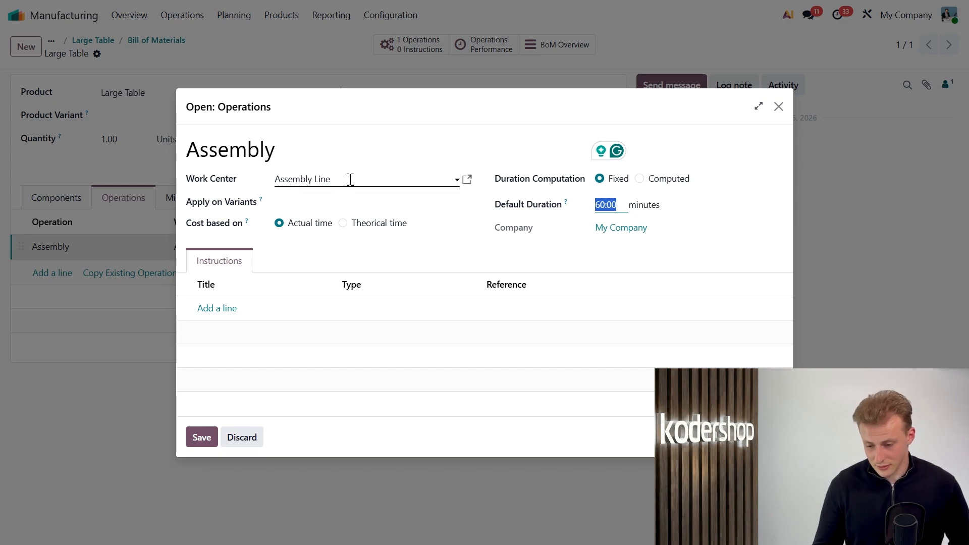
left_click(467, 179)
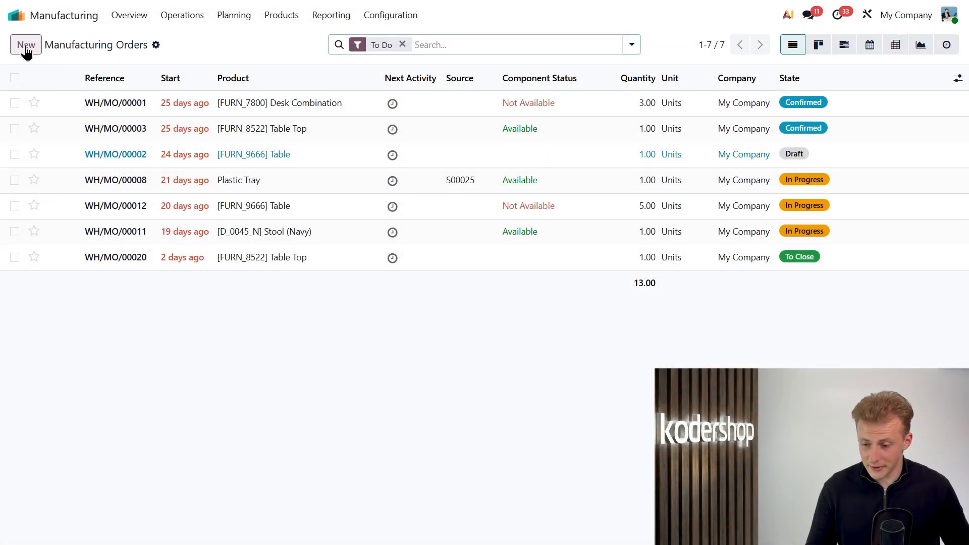
Create and confirm a new manufacturing order for the Large Table, and produce its full quantity
left_click(26, 48)
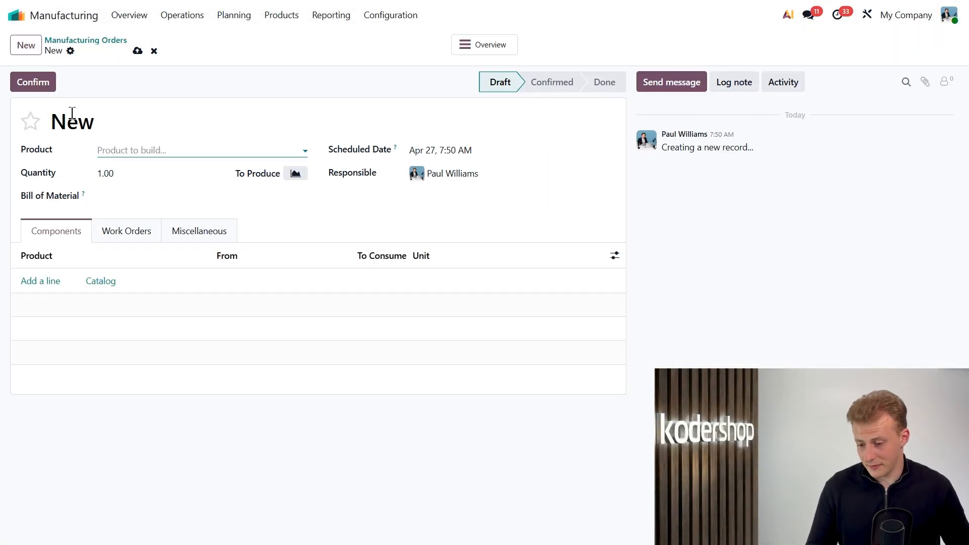
left_click(138, 157)
type("Large Table")
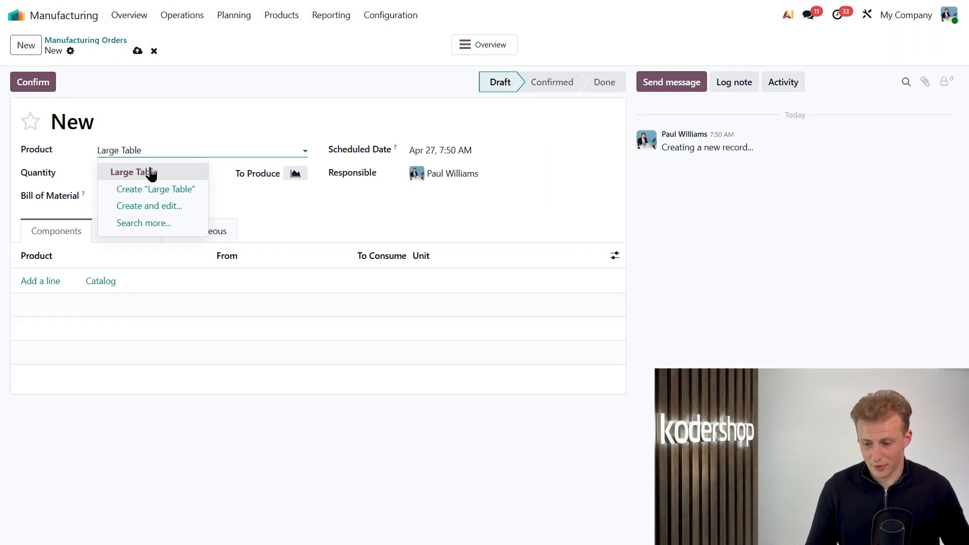
left_click(151, 171)
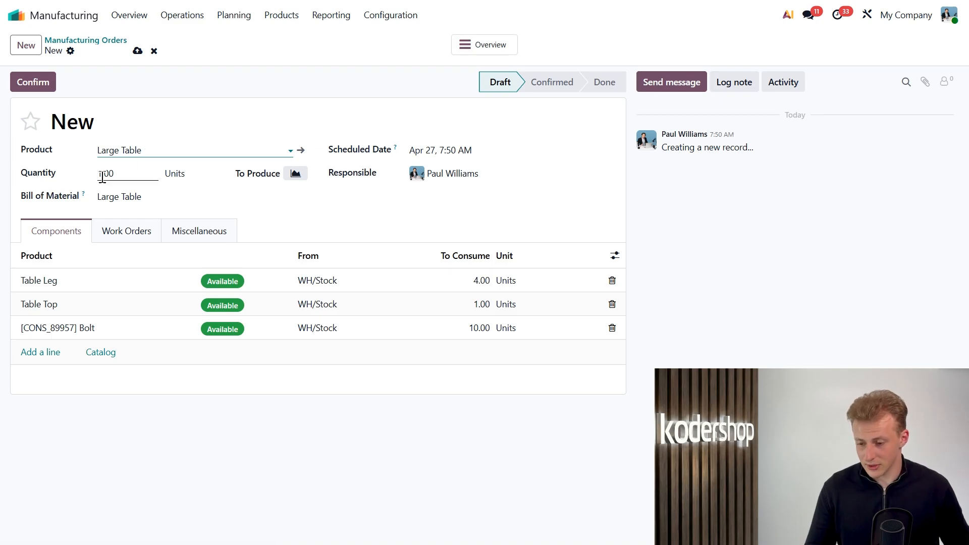
left_click(32, 83)
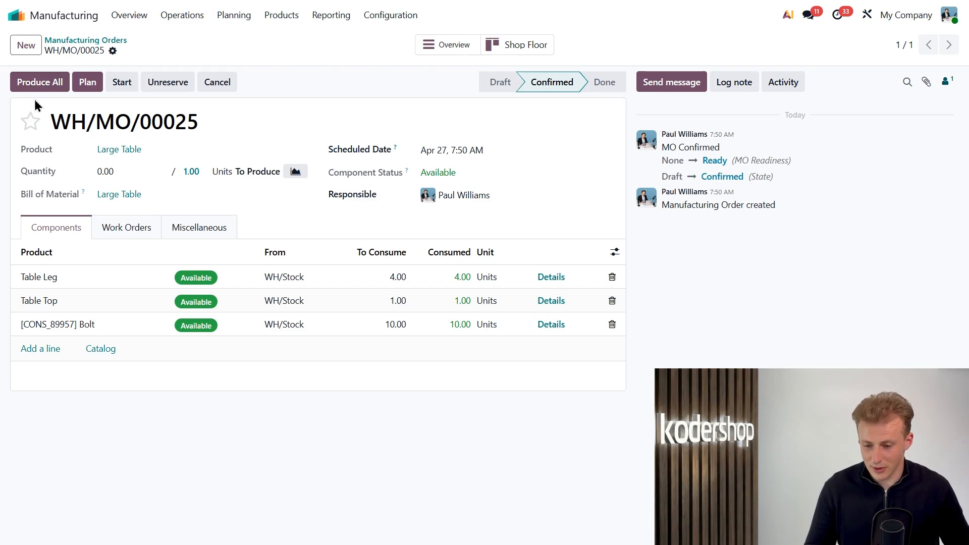
left_click(37, 83)
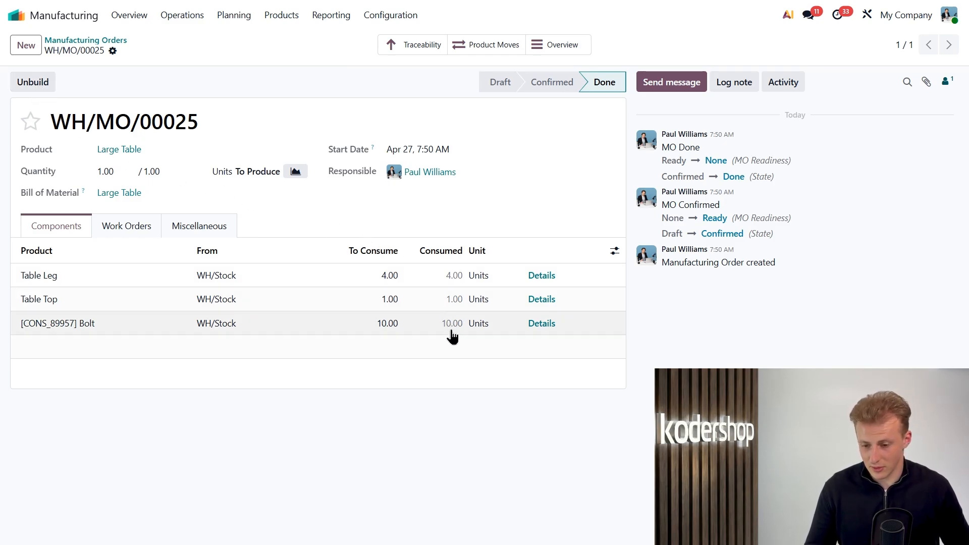
Review the finished order's work order durations and add MO Costs to its cost overview for comparison with the real costs
left_click(139, 232)
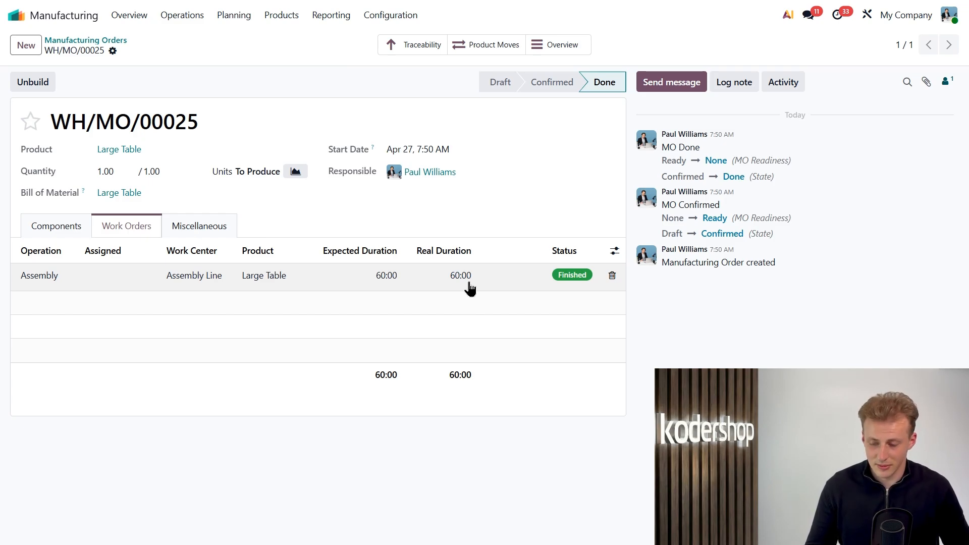
left_click(549, 51)
left_click(528, 51)
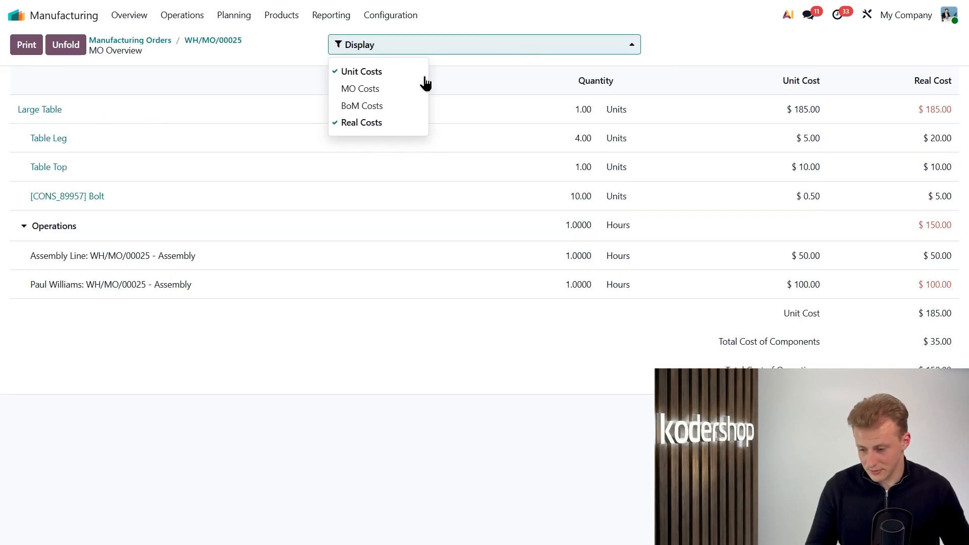
left_click(394, 89)
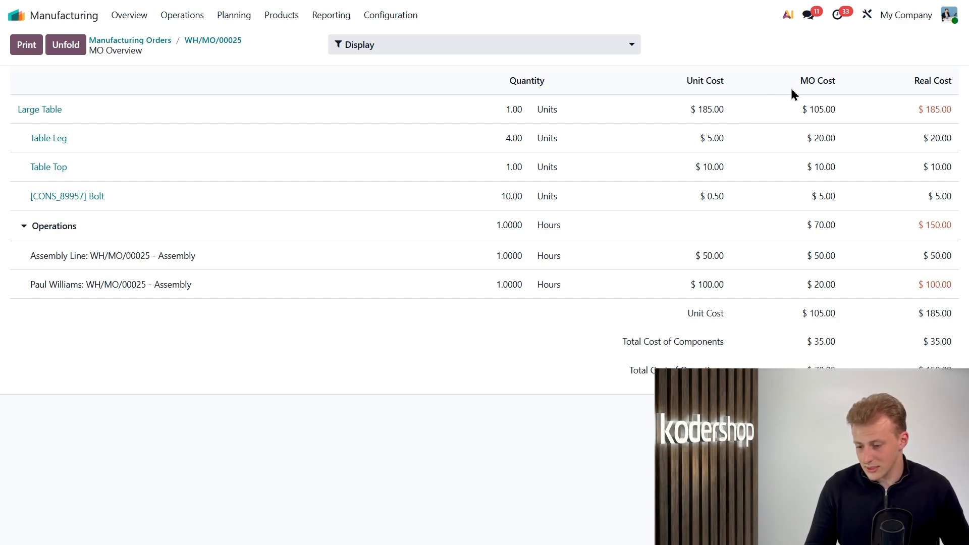
mouse_move(841, 96)
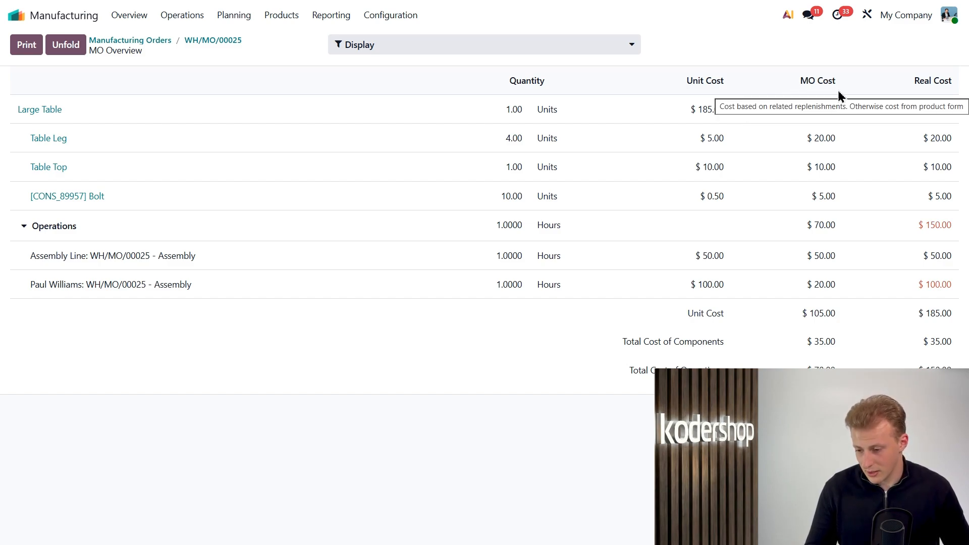